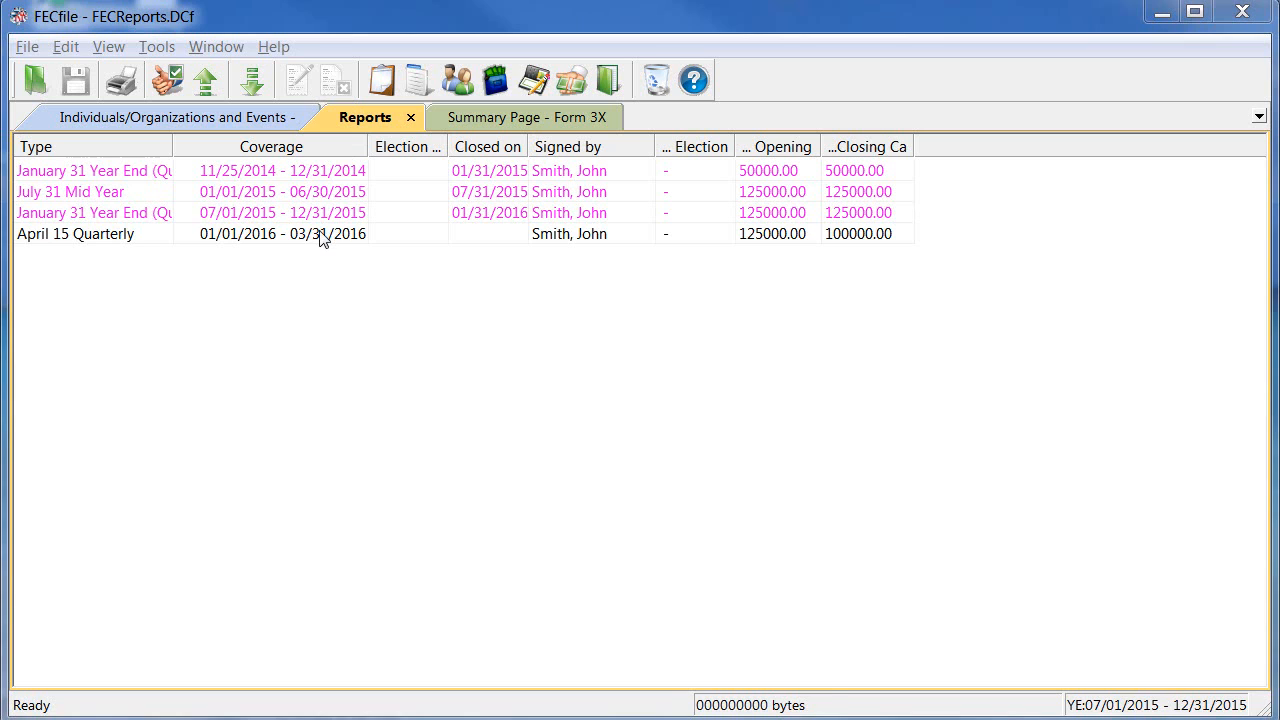
Show the April 15 Quarterly's Form 3X summary, with 25000.00 on line 24 Independent expenditures
click(322, 236)
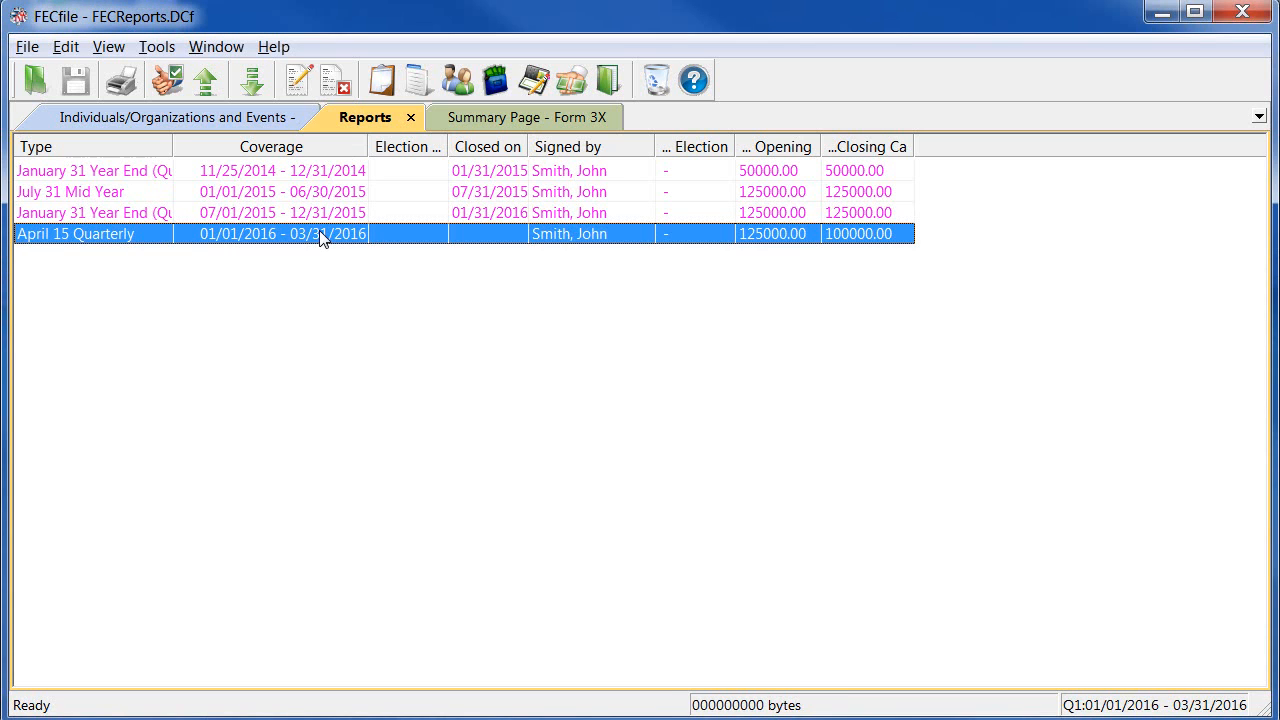
click(515, 123)
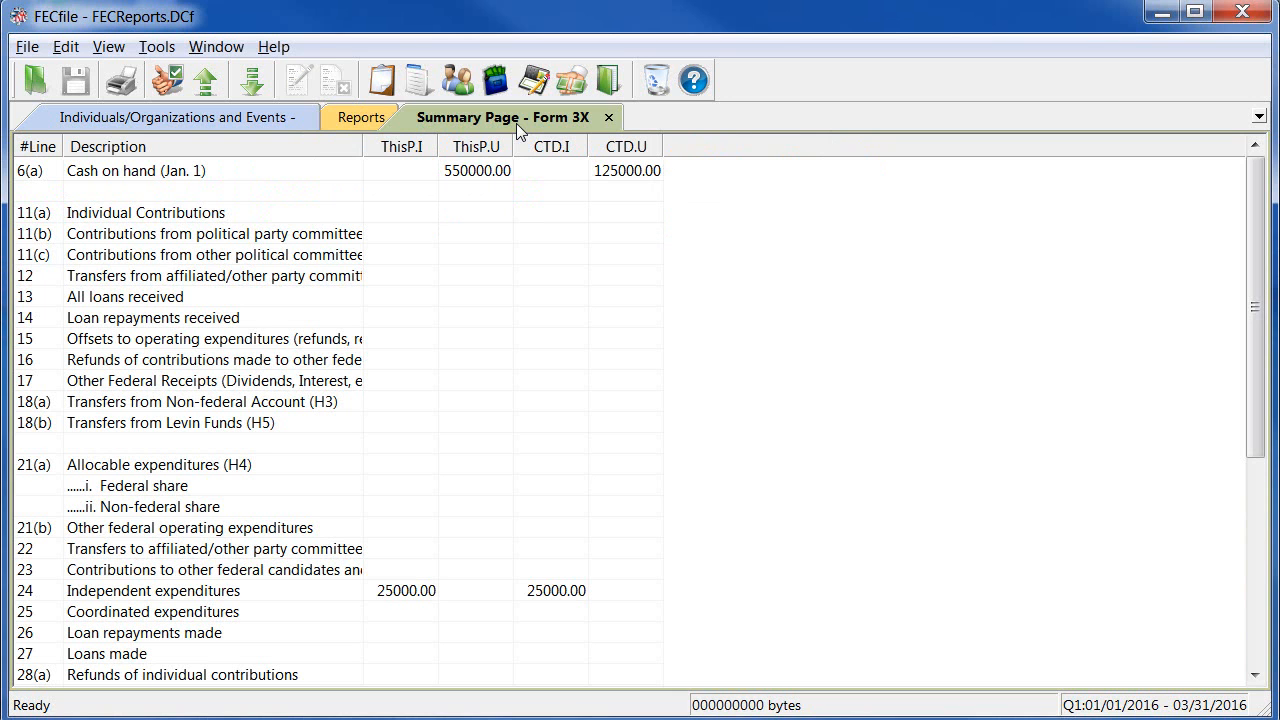
click(304, 590)
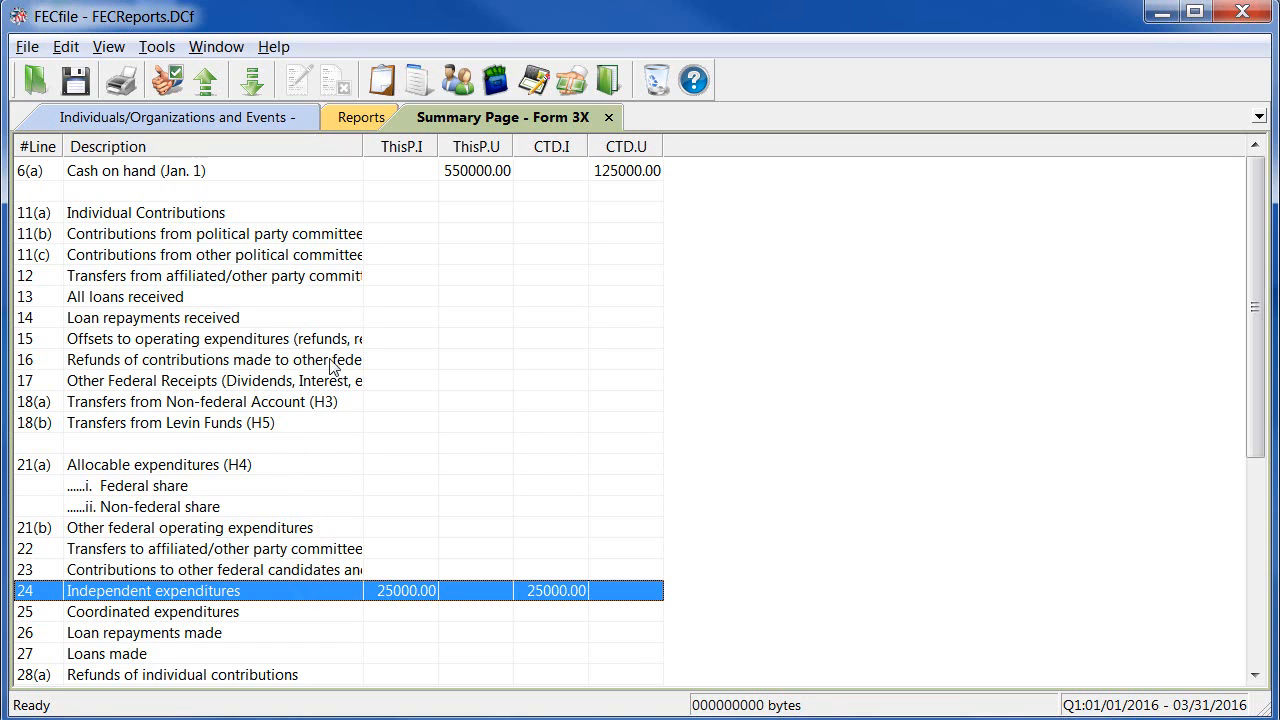
From the Reports list, start a new 24 hour report (Form 24) through New...
click(354, 126)
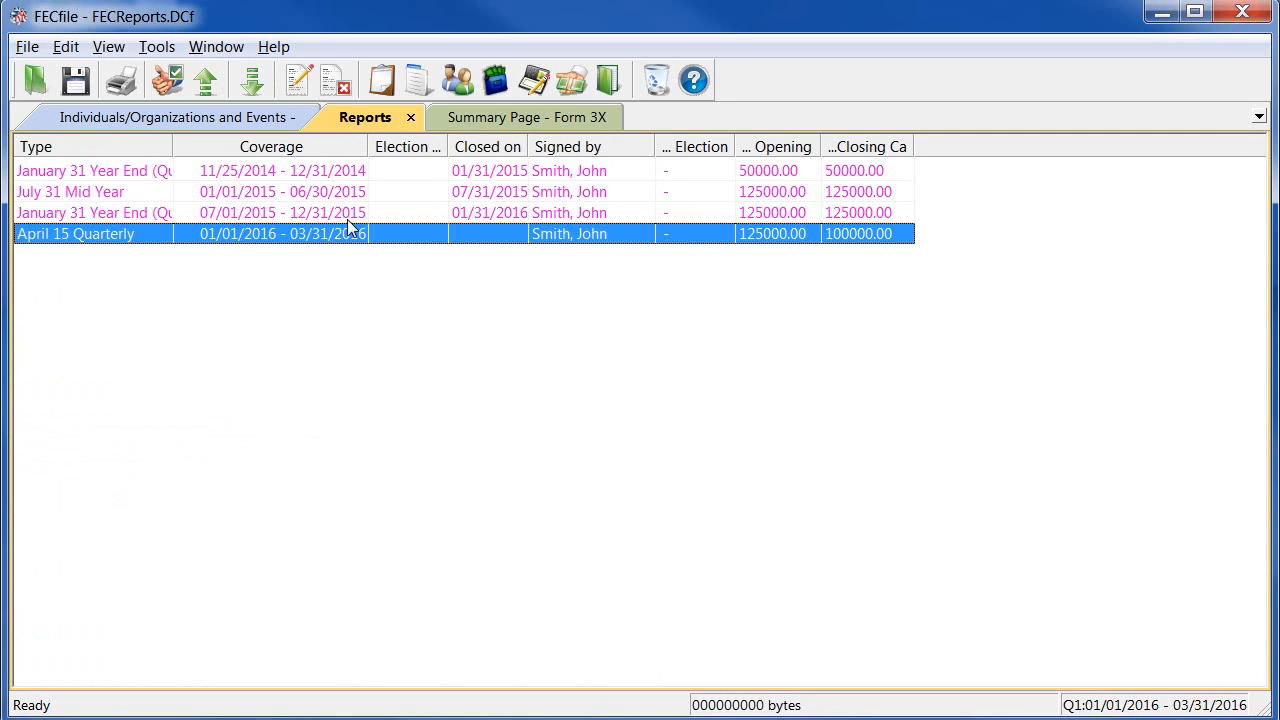
right_click(340, 285)
click(358, 292)
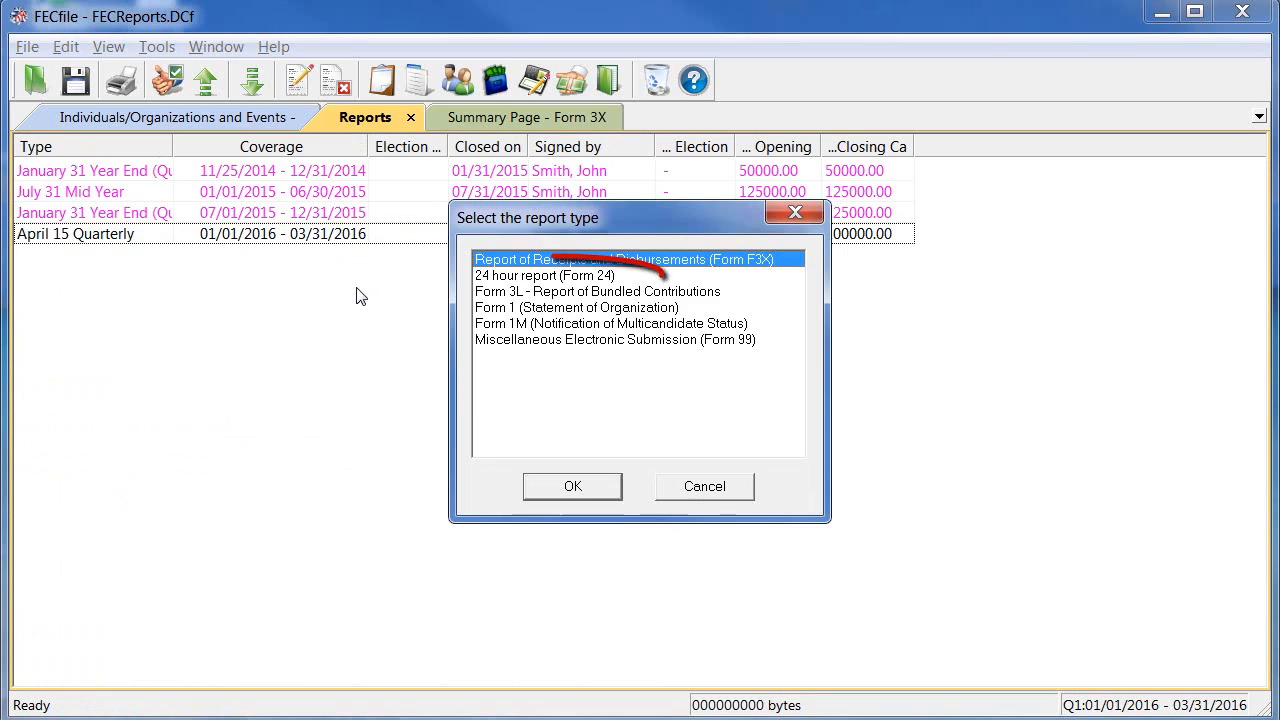
click(482, 277)
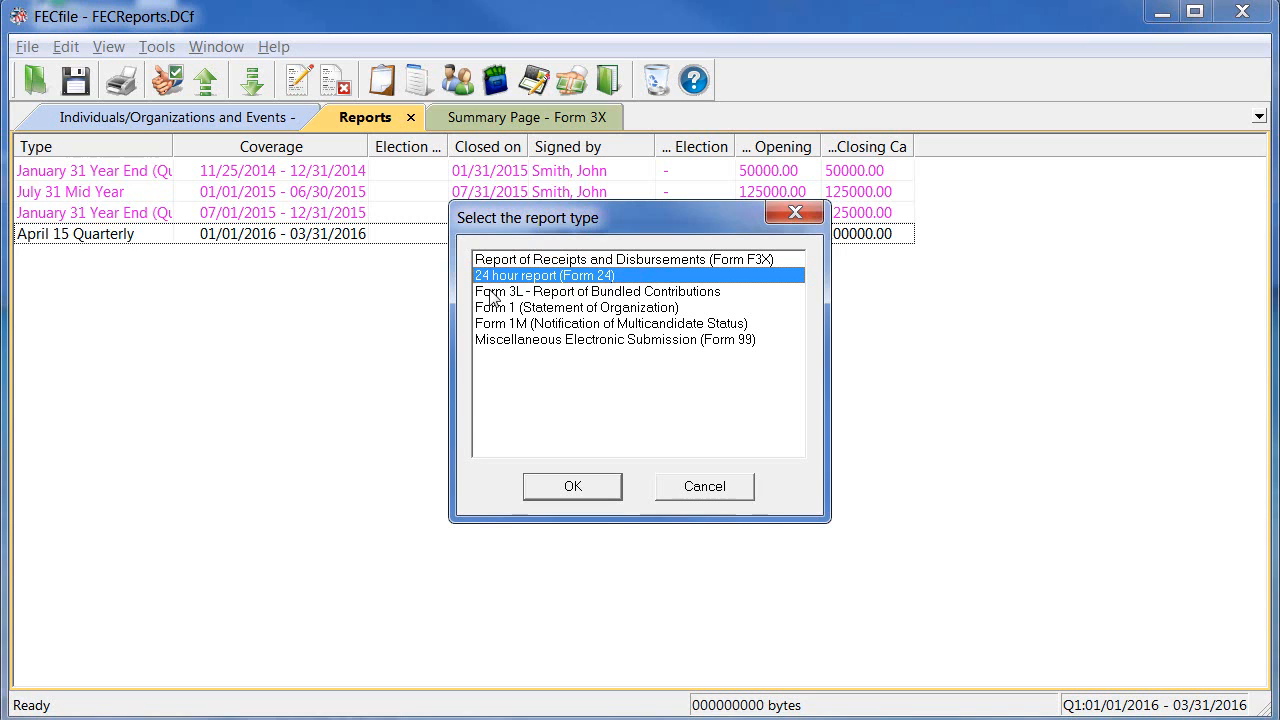
click(541, 488)
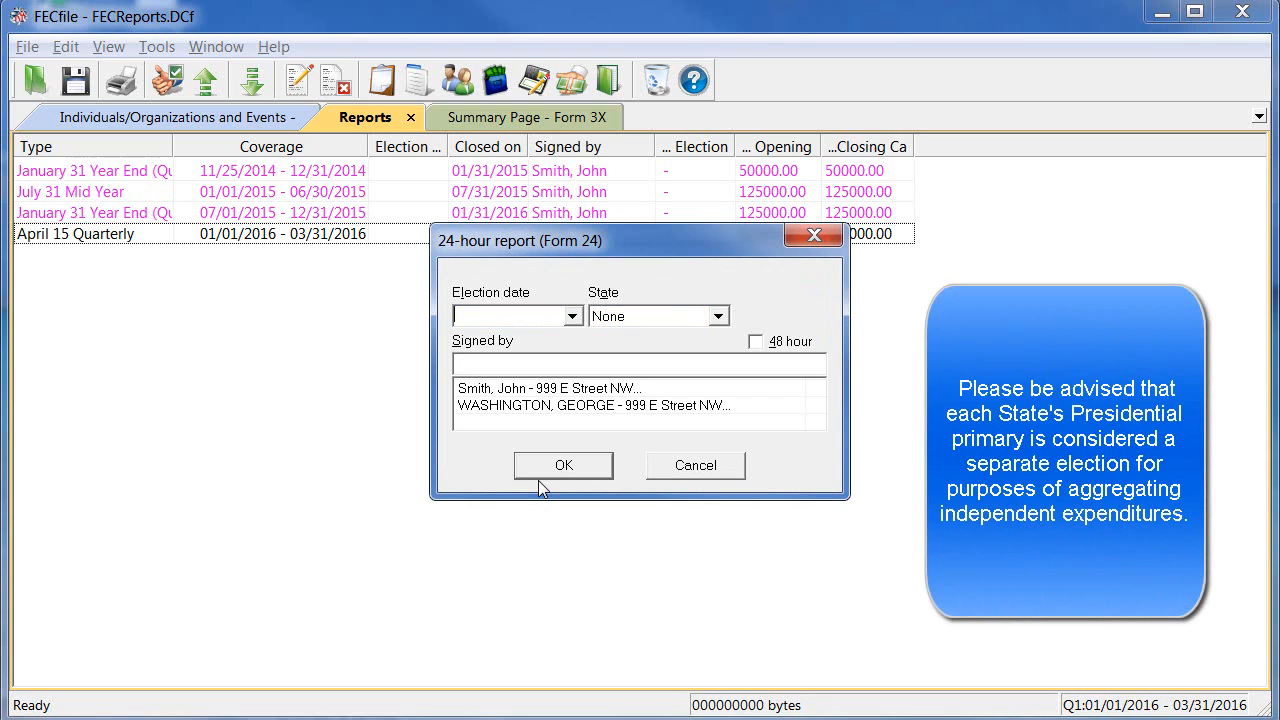
Give the Form 24 election date 3/1/16, state Virginia and the committee signer, then create it
text(3/1/16)
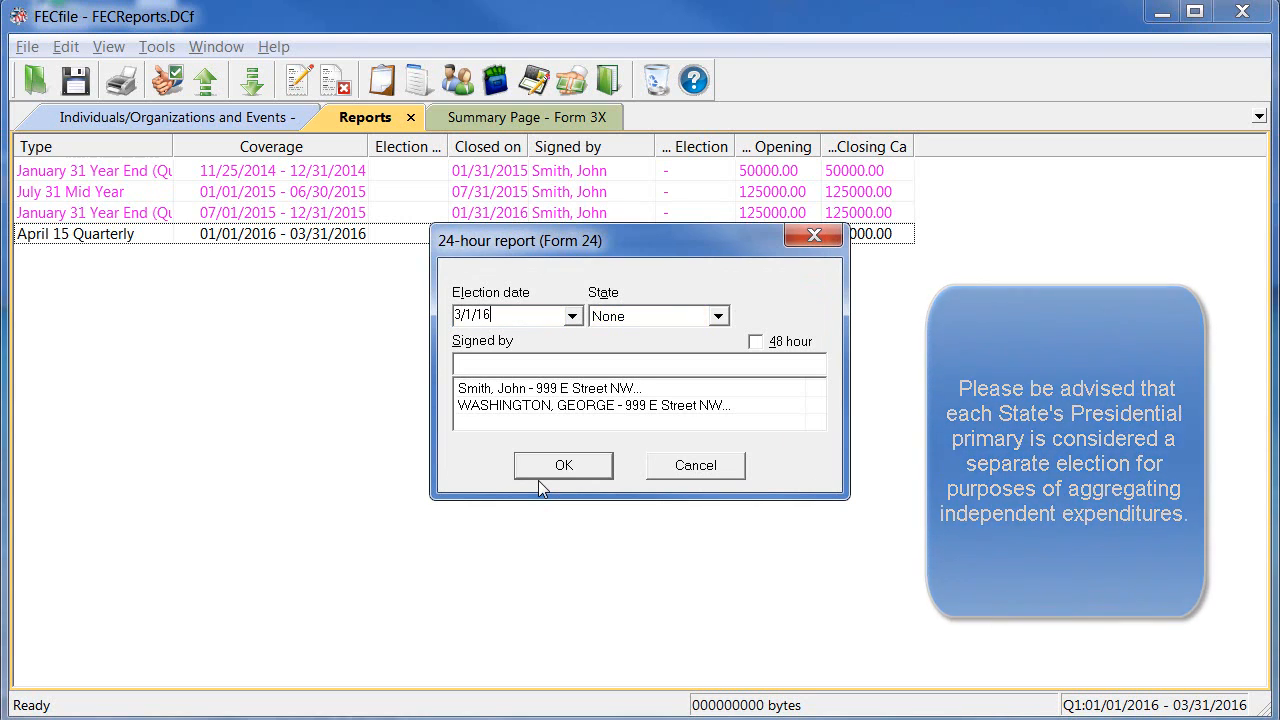
key(Tab)
key(v)
key(alt+Down)
key(Down)
key(Down)
key(Return)
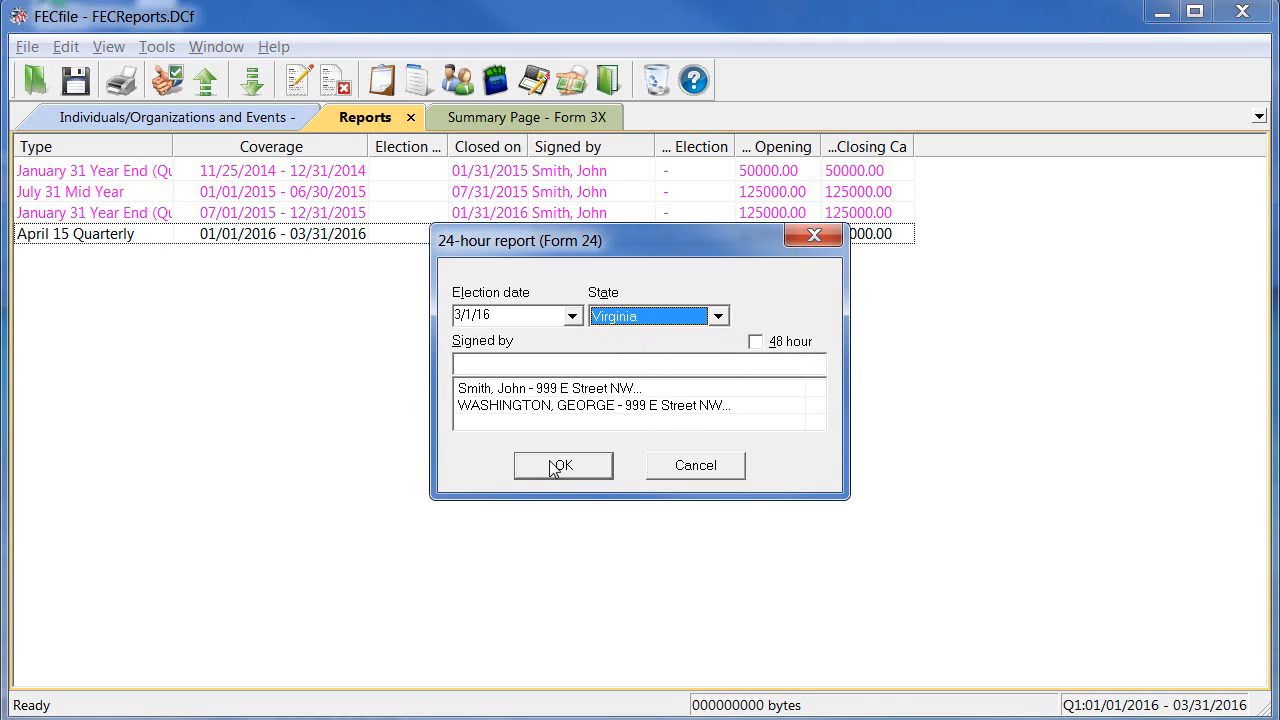
click(590, 392)
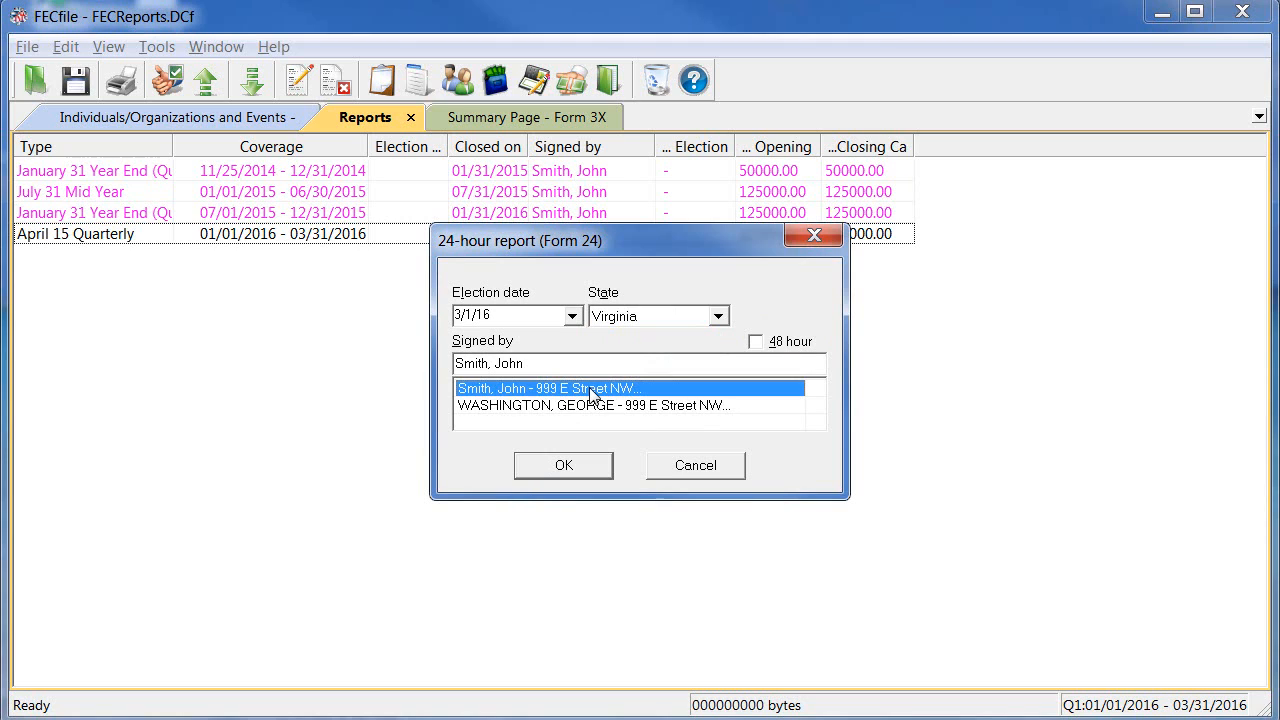
click(571, 466)
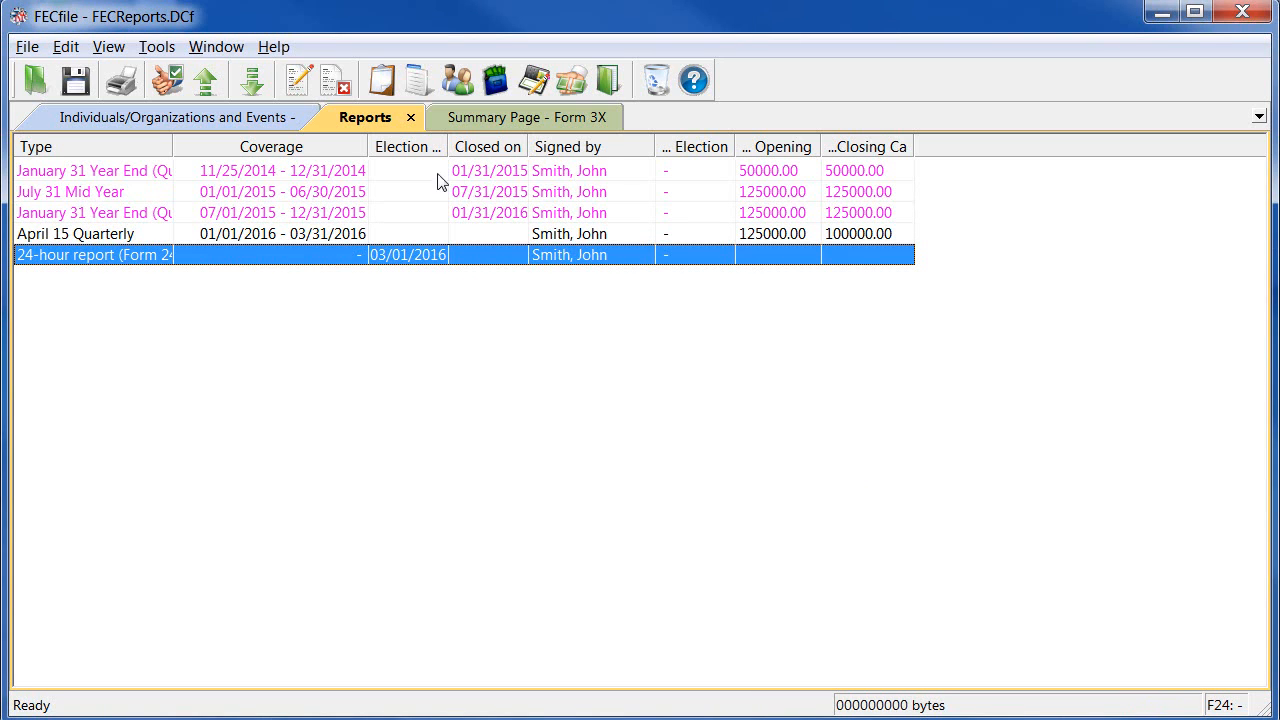
List all transactions, open then cancel Sort, and select the 25000.00 Media Buy LLC television ad
click(606, 86)
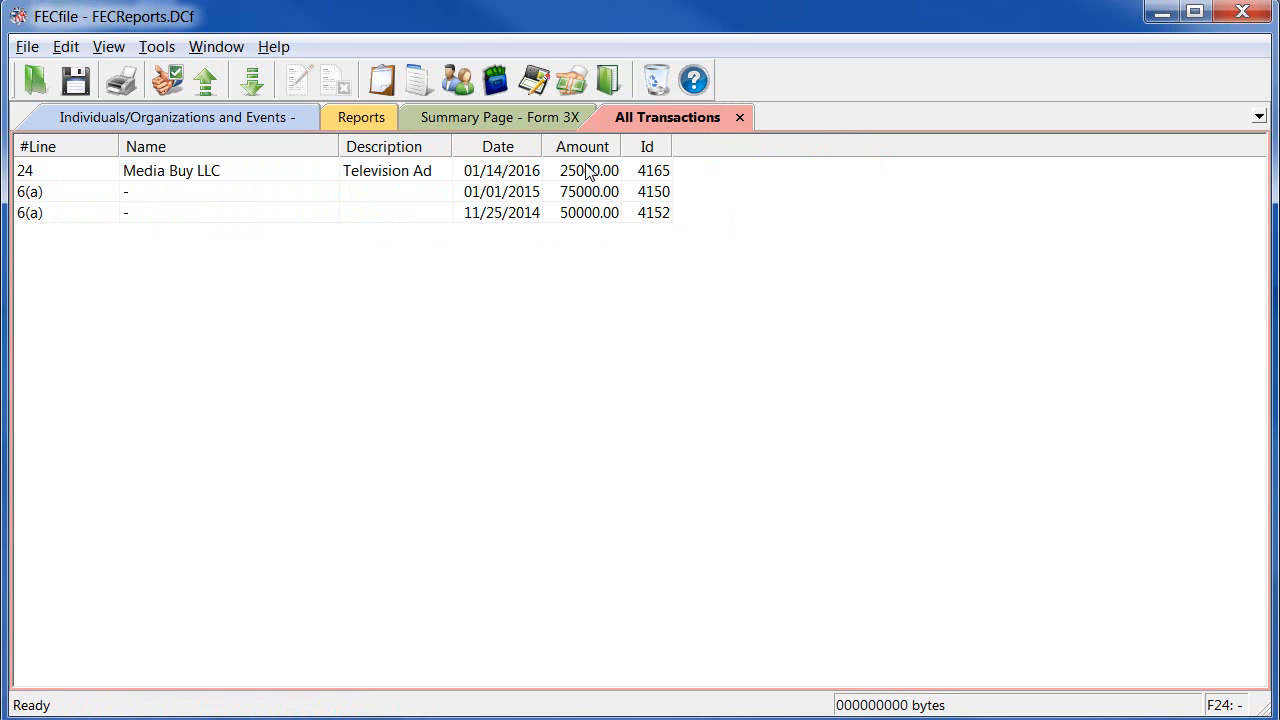
right_click(568, 224)
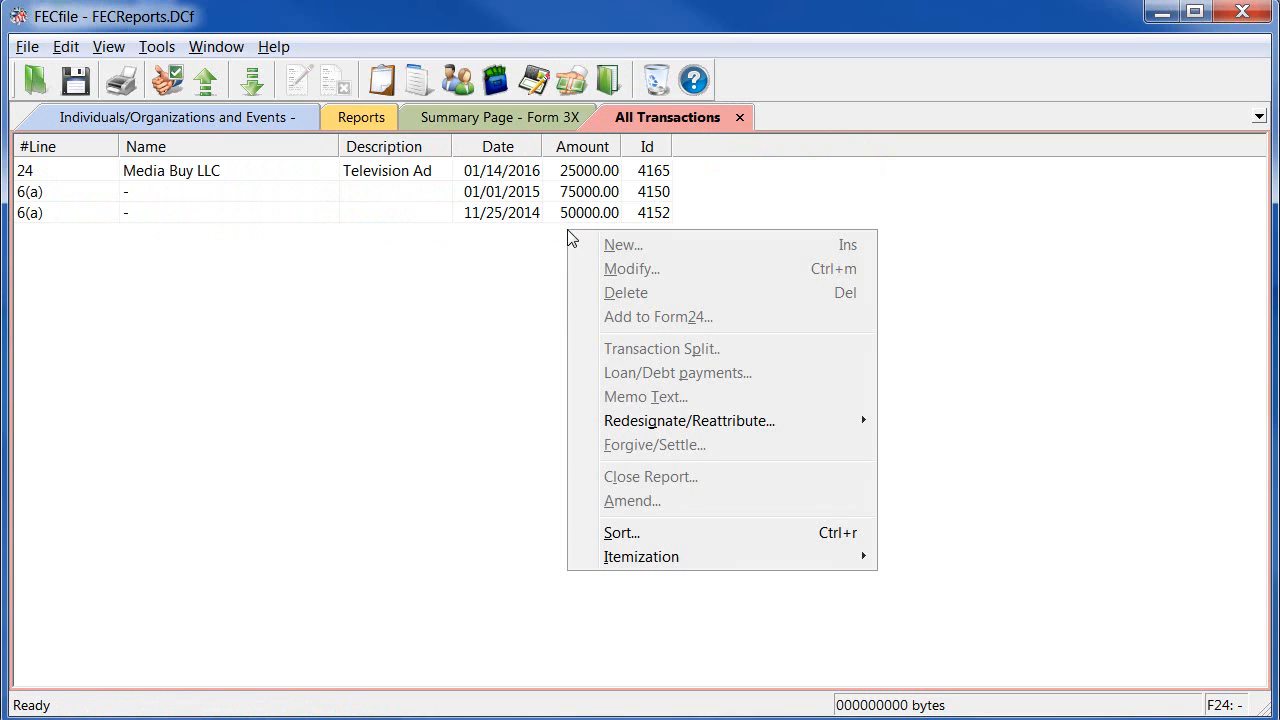
click(616, 532)
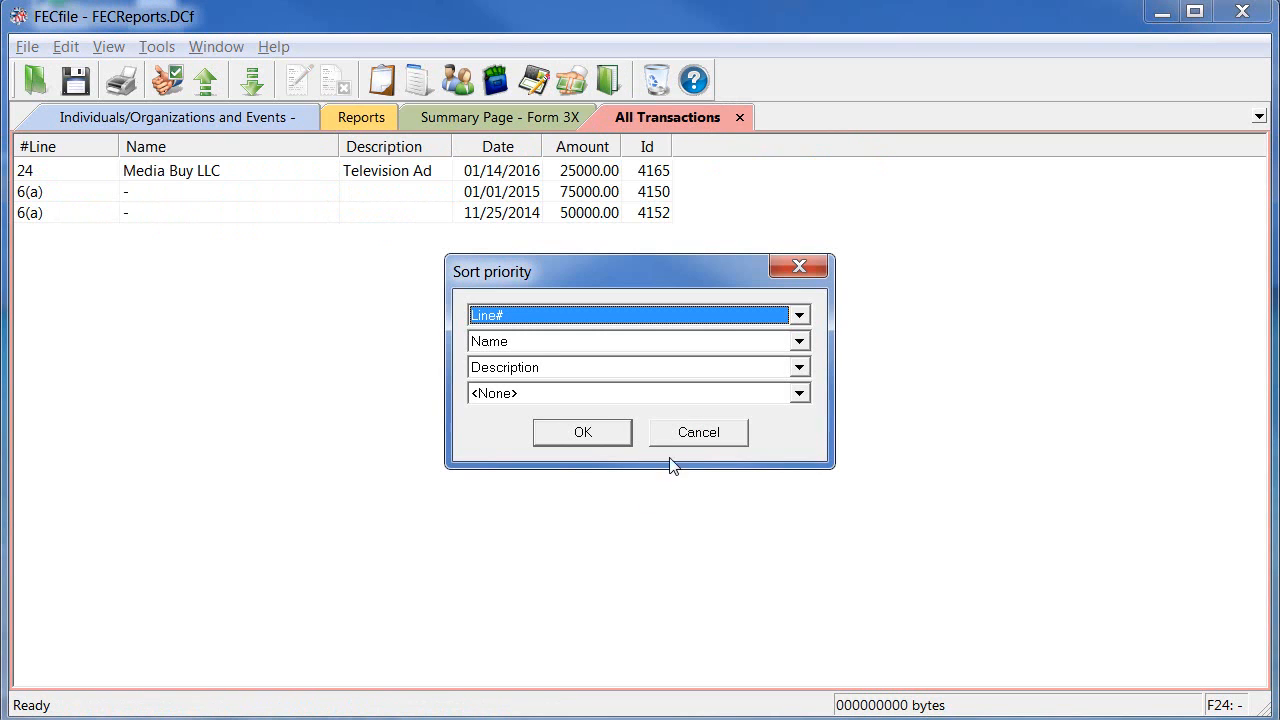
click(686, 436)
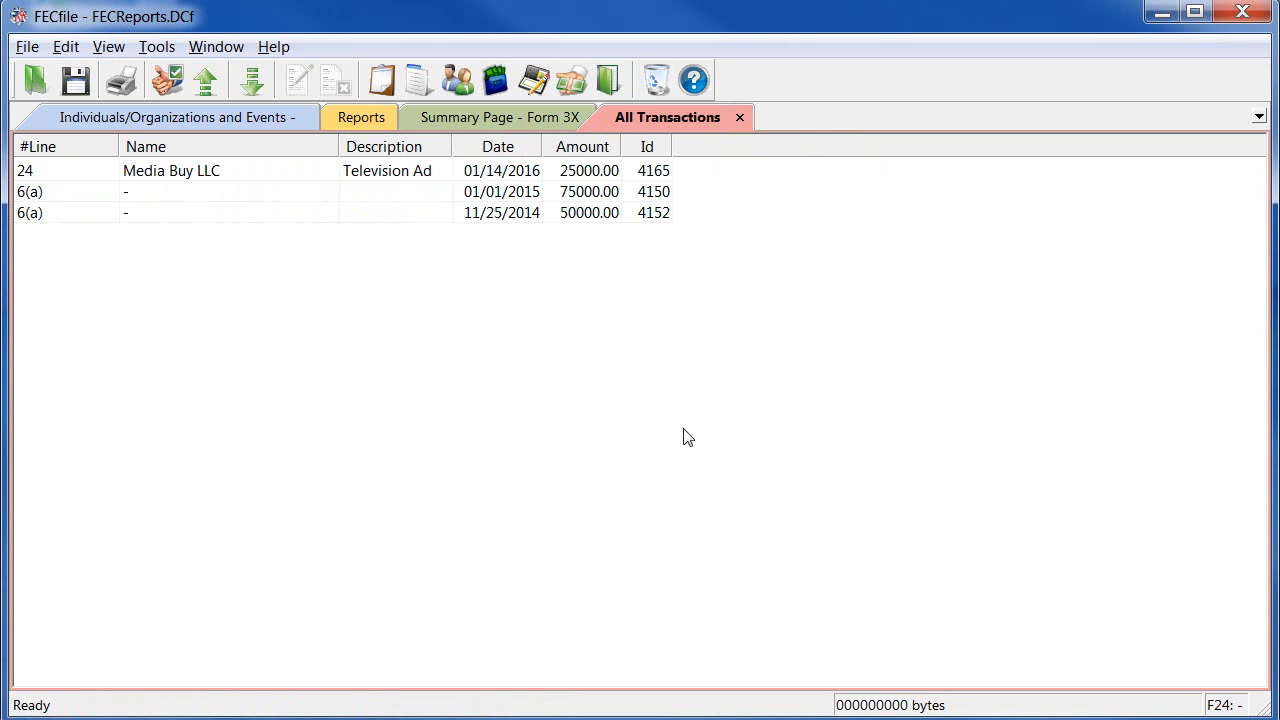
click(512, 178)
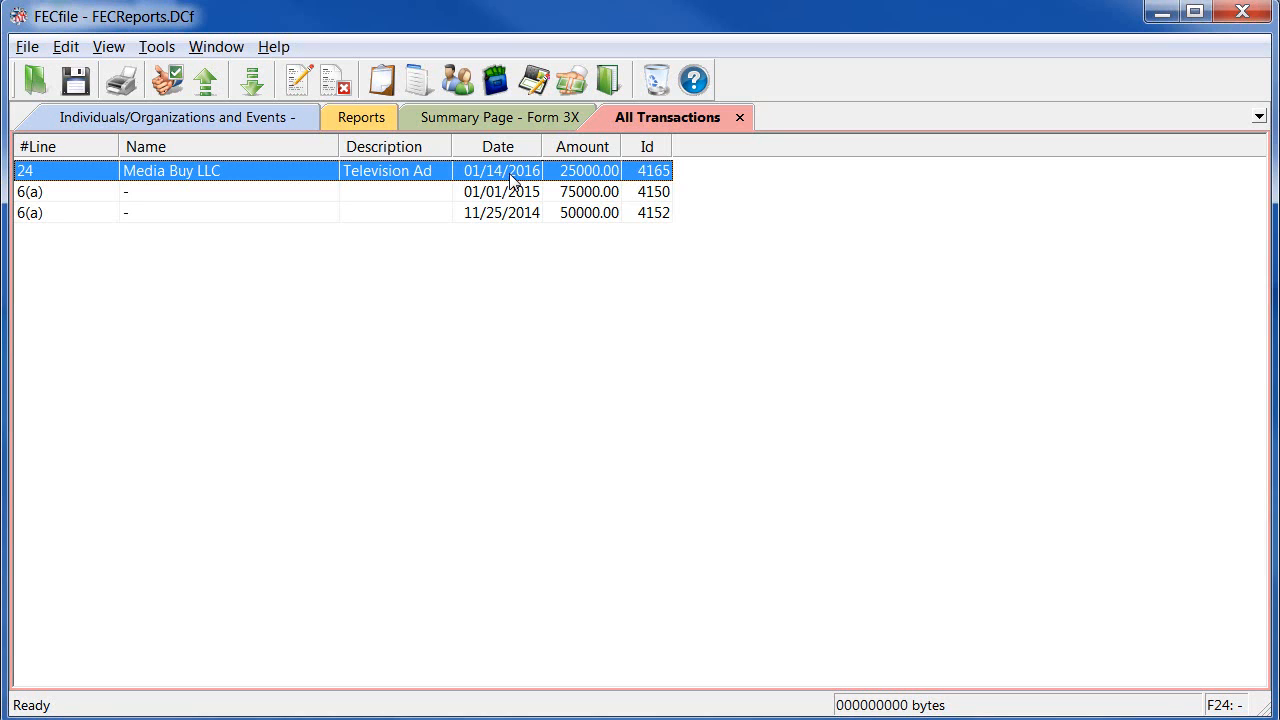
Add the 25000.00 Media Buy LLC television ad to the 24-hour report and save the file
right_click(512, 178)
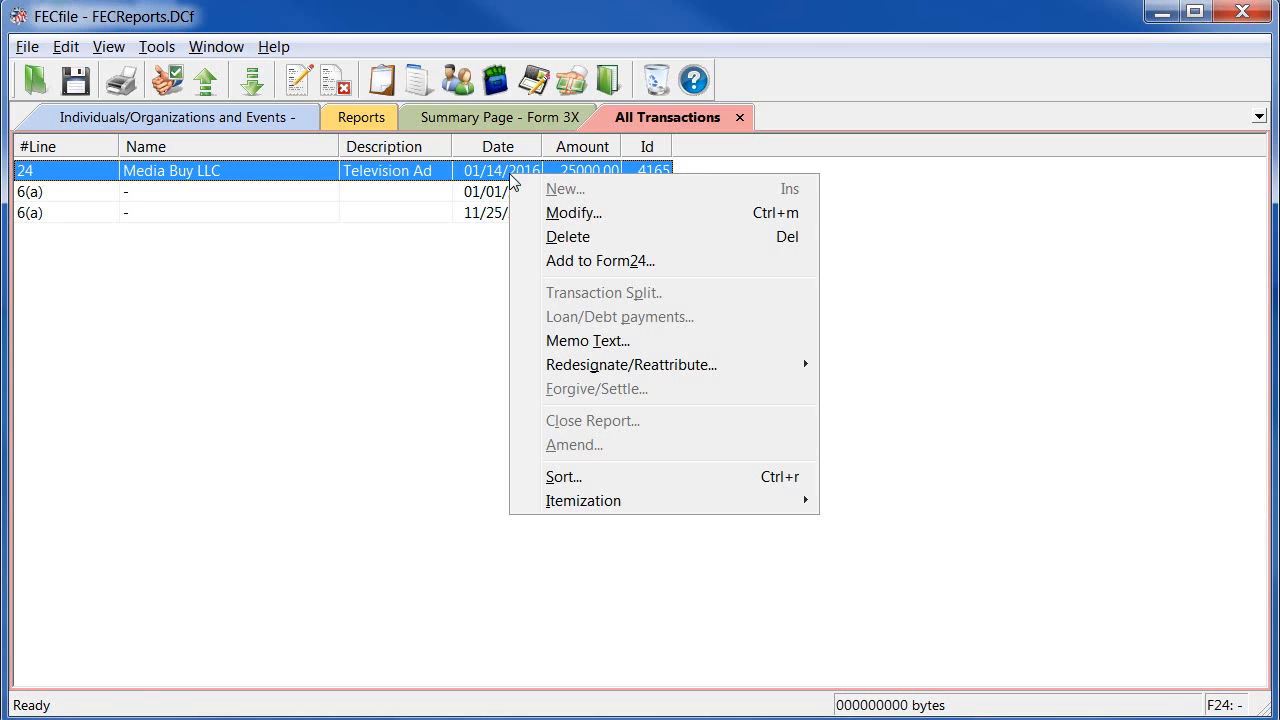
click(522, 261)
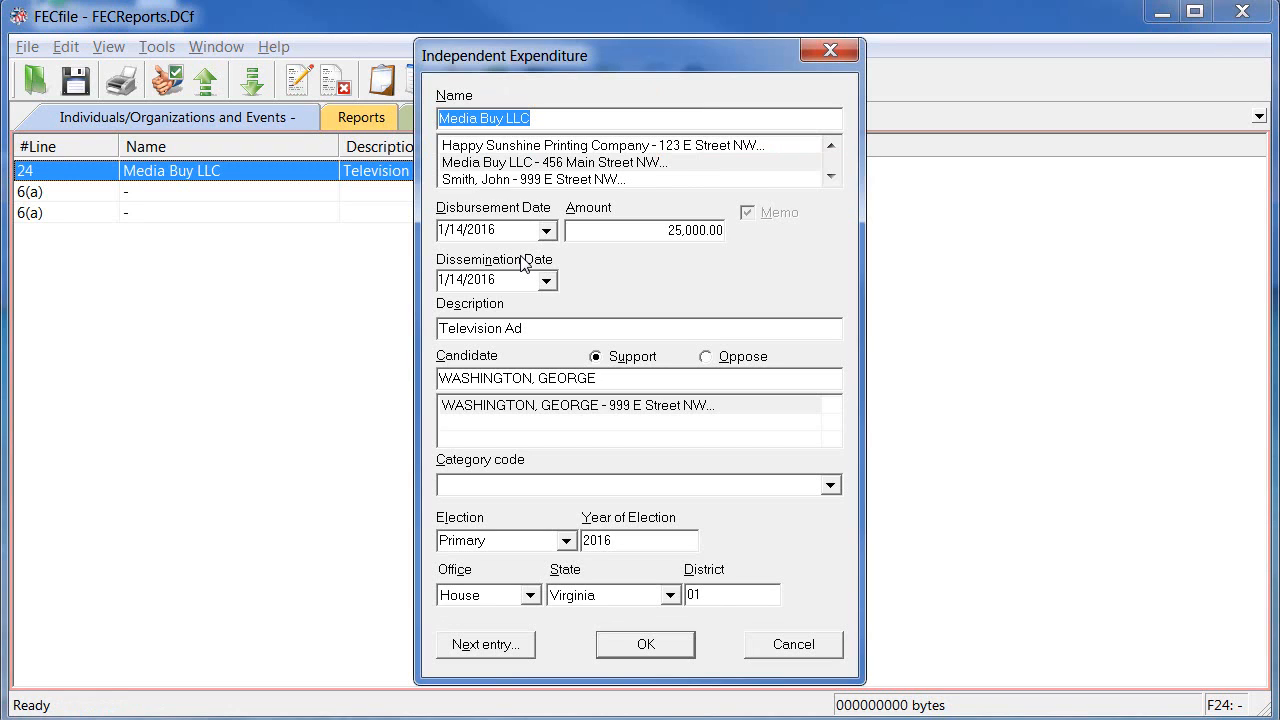
click(603, 648)
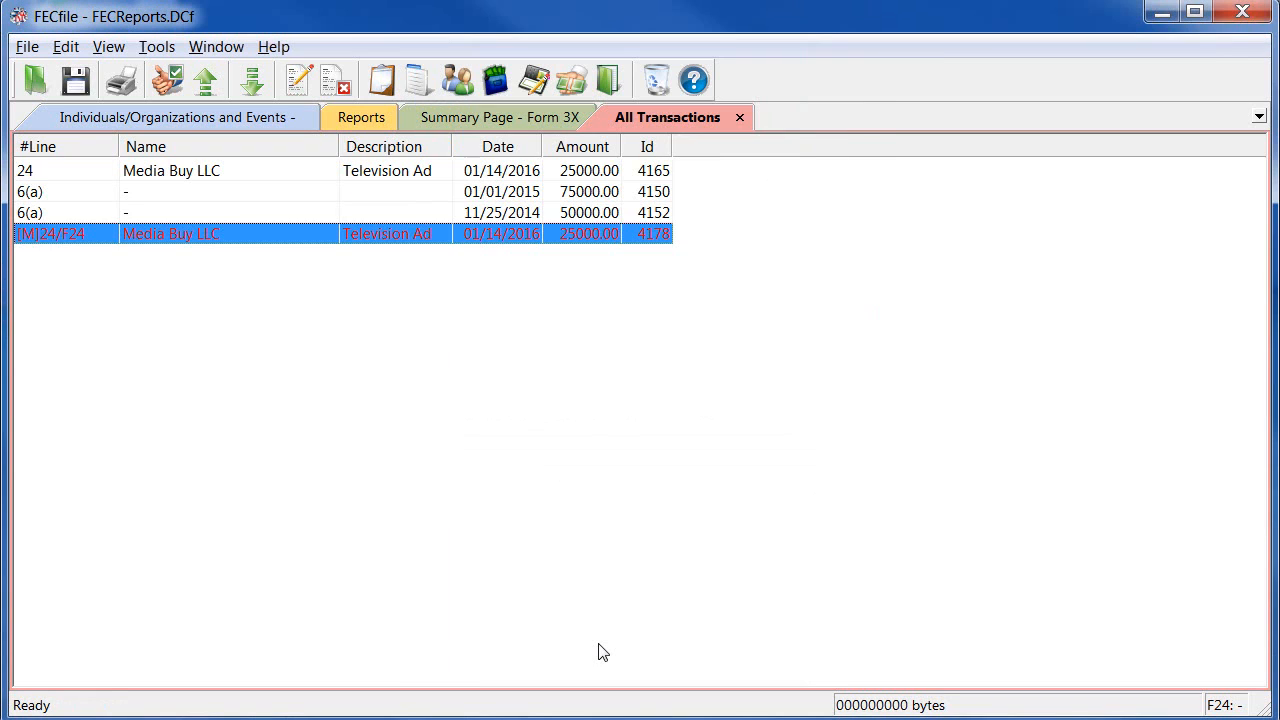
key(ctrl+s)
Back on the Reports list, print the 24-hour report and save the file
click(364, 116)
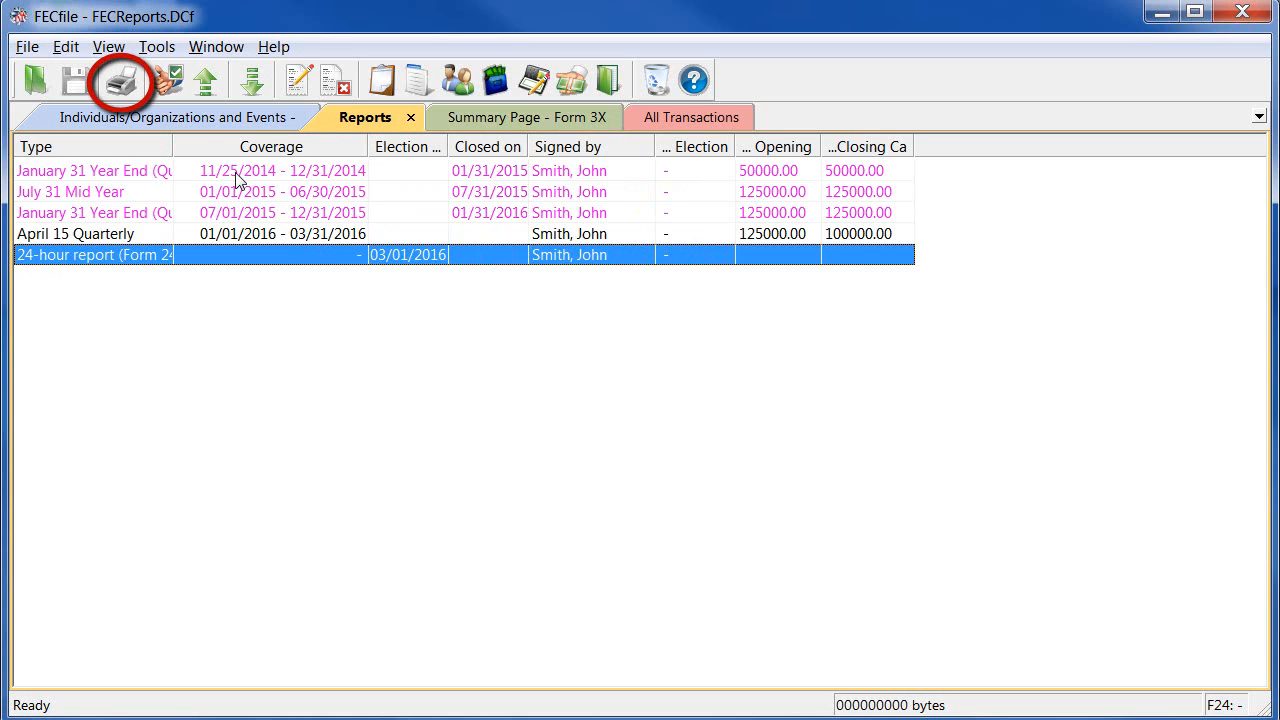
click(132, 84)
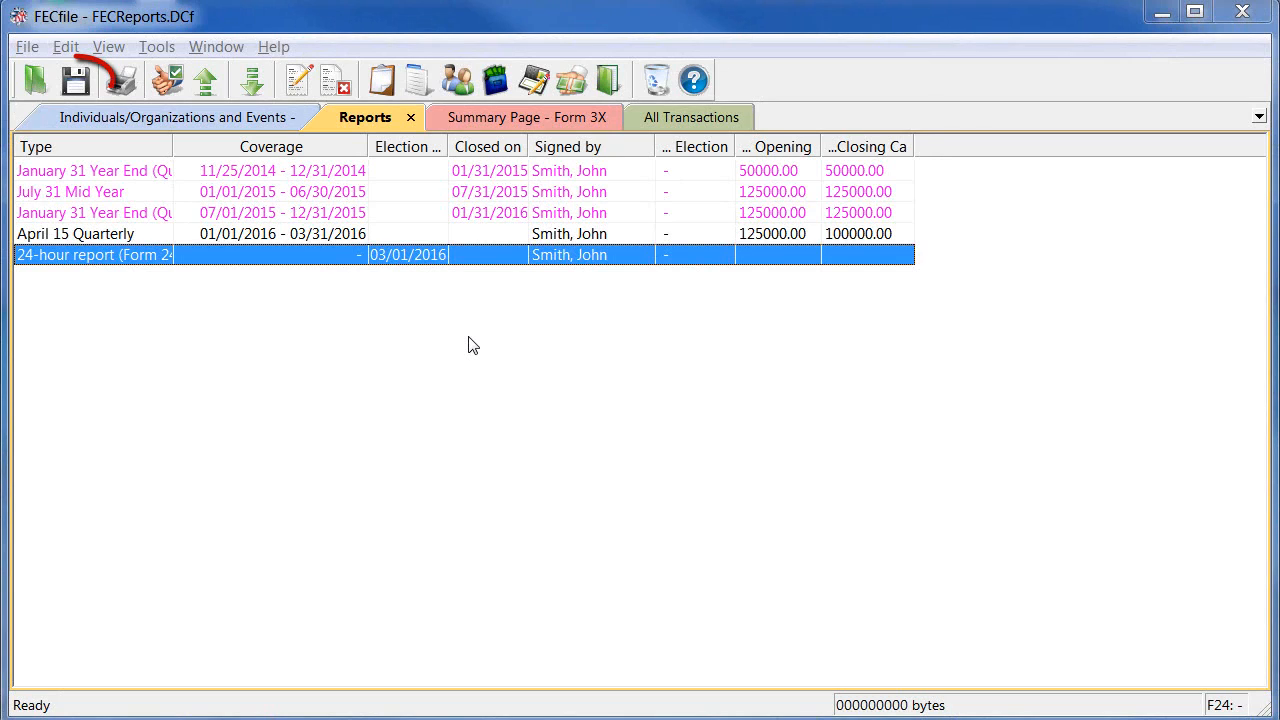
click(84, 75)
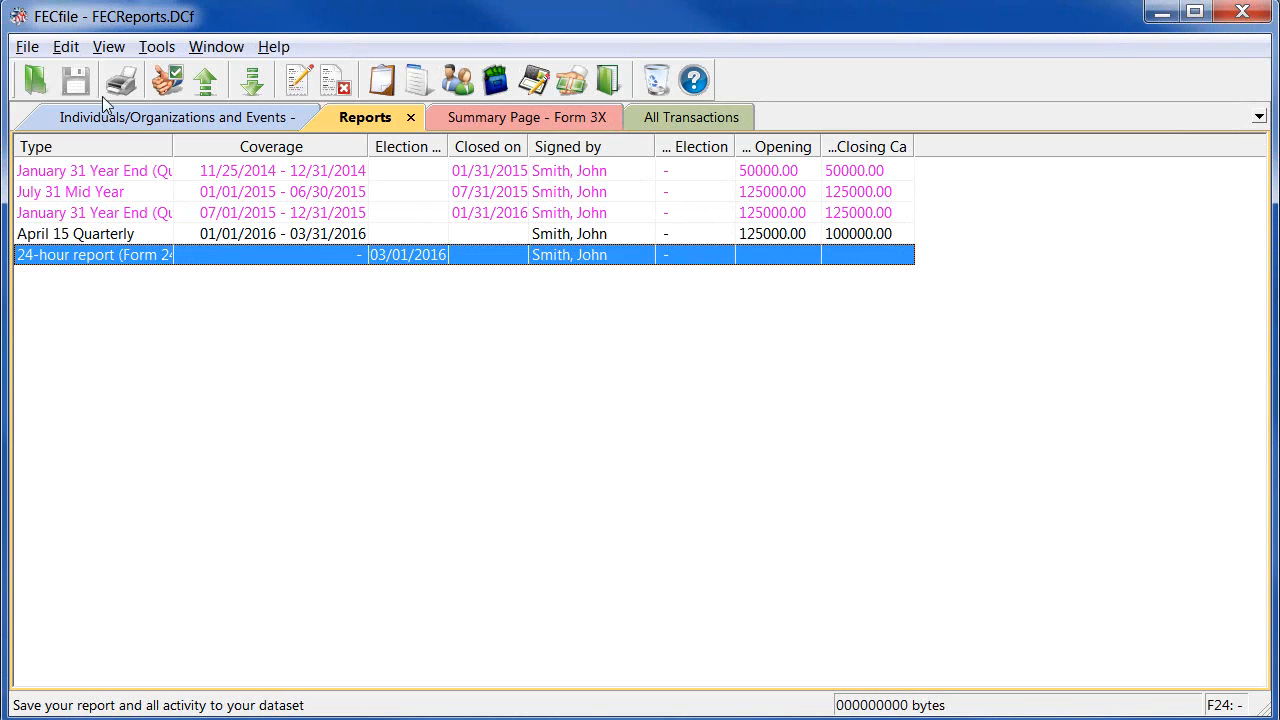
Close the 24-hour report with date closed 1/14/16 and confirm modifying it
right_click(200, 258)
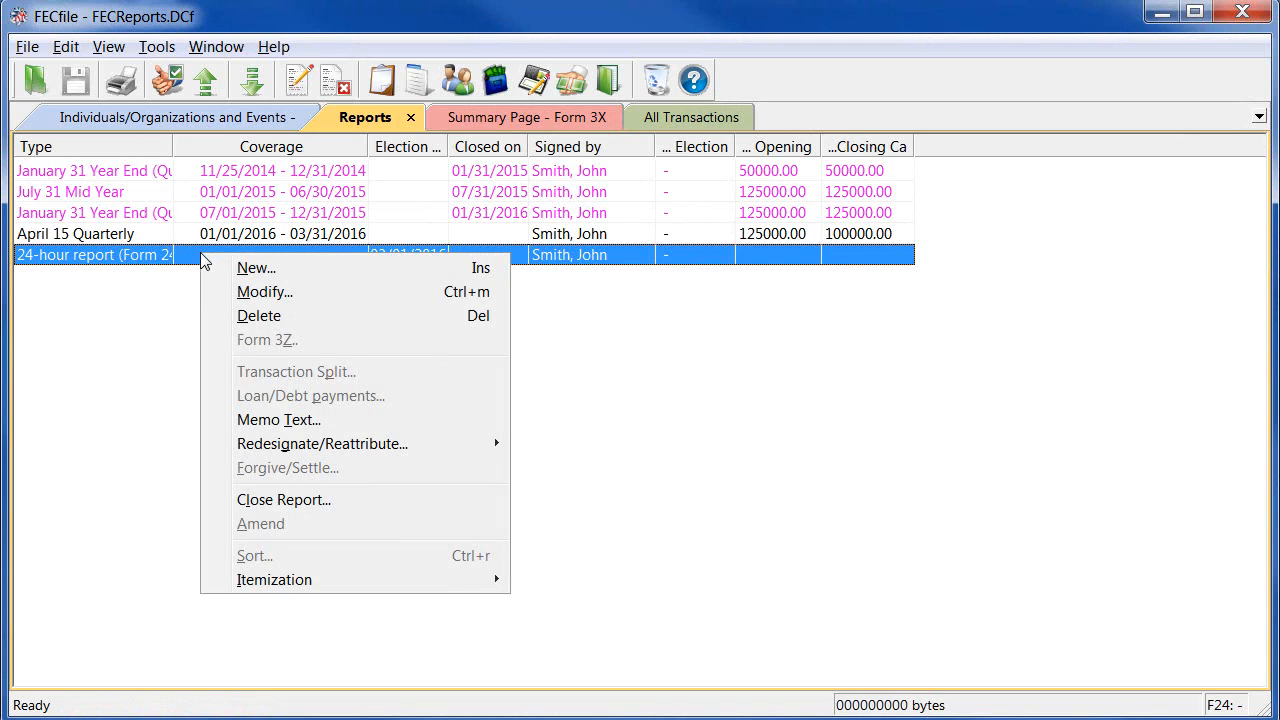
click(272, 499)
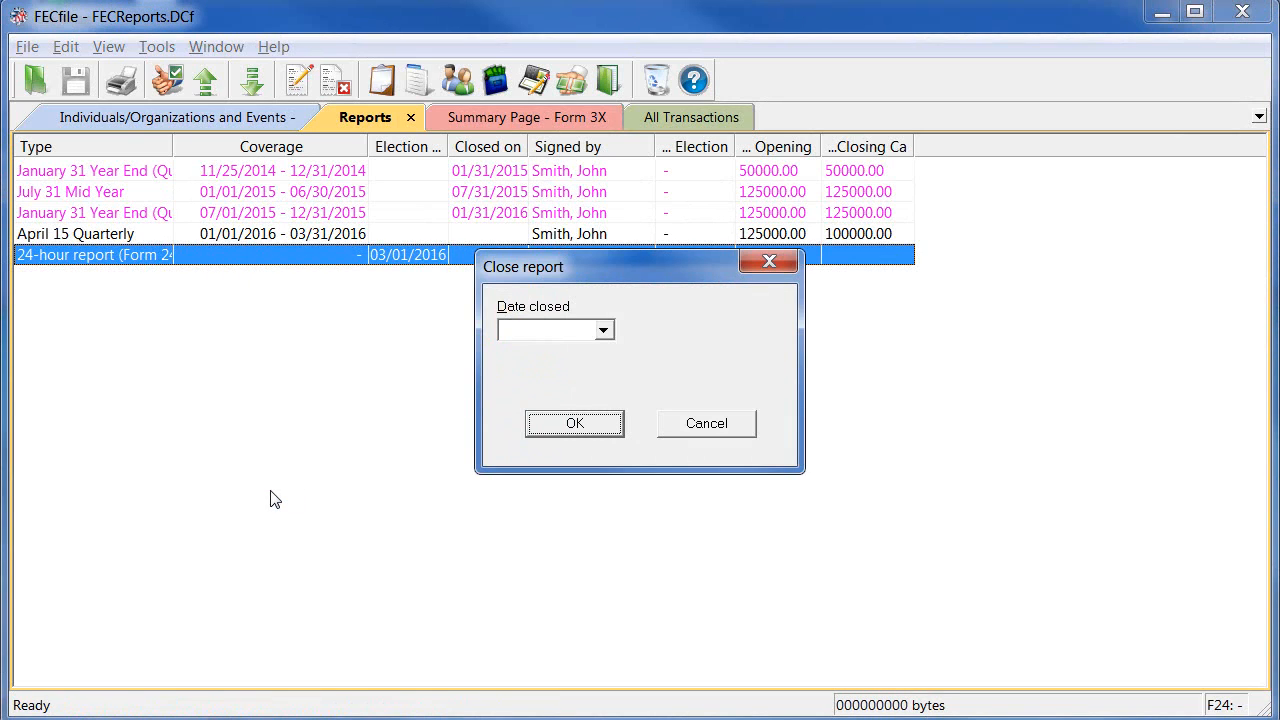
click(525, 333)
text(1/14/16)
click(587, 424)
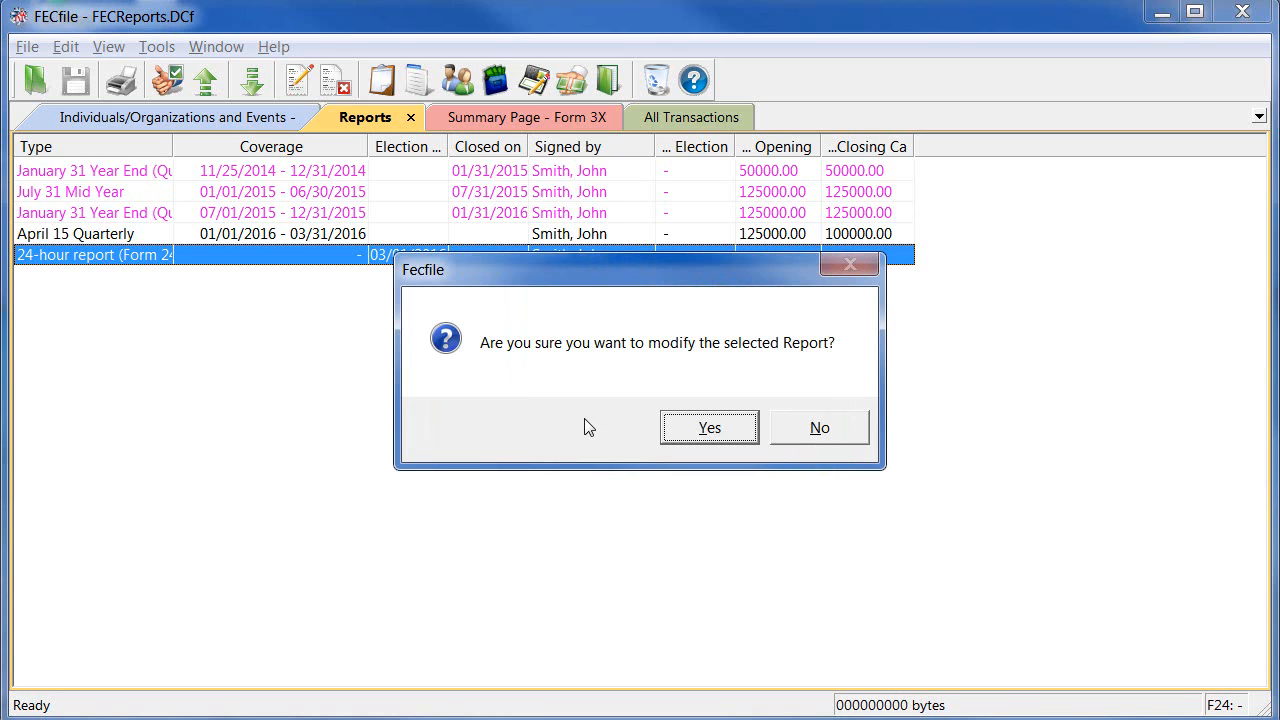
click(676, 429)
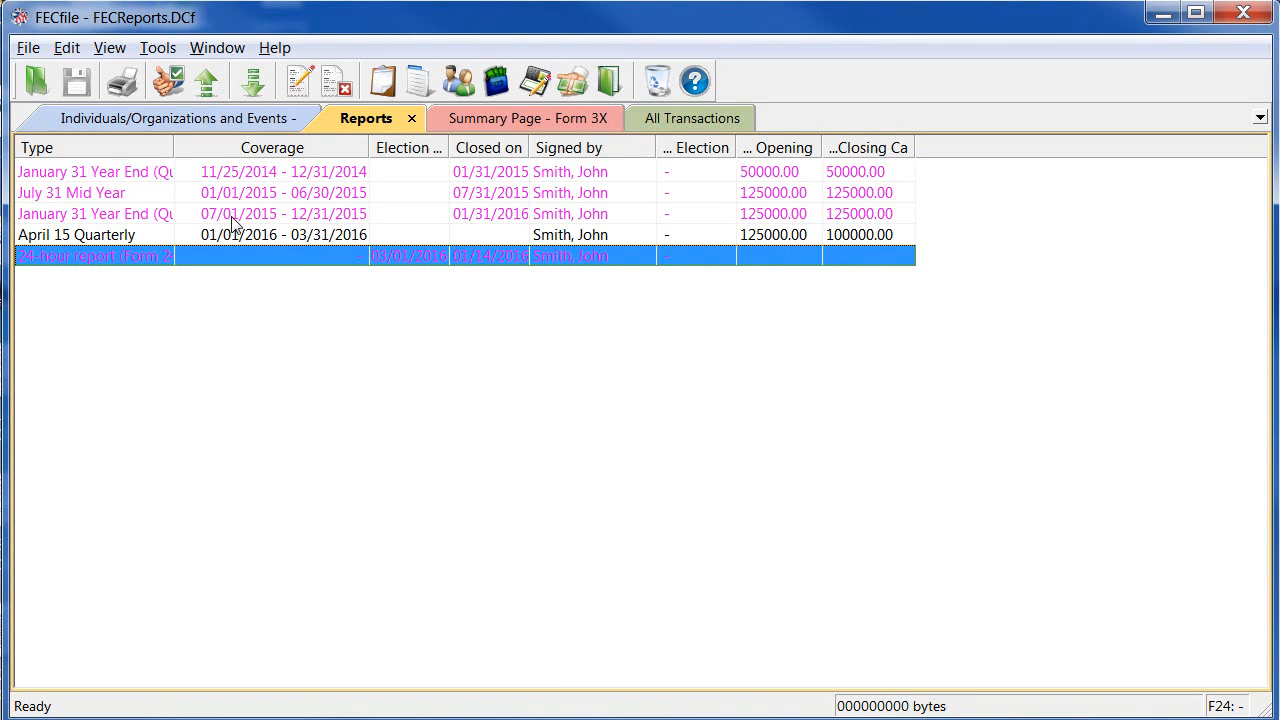
Run Validate a Report from the File menu on the 24-hour report
click(38, 50)
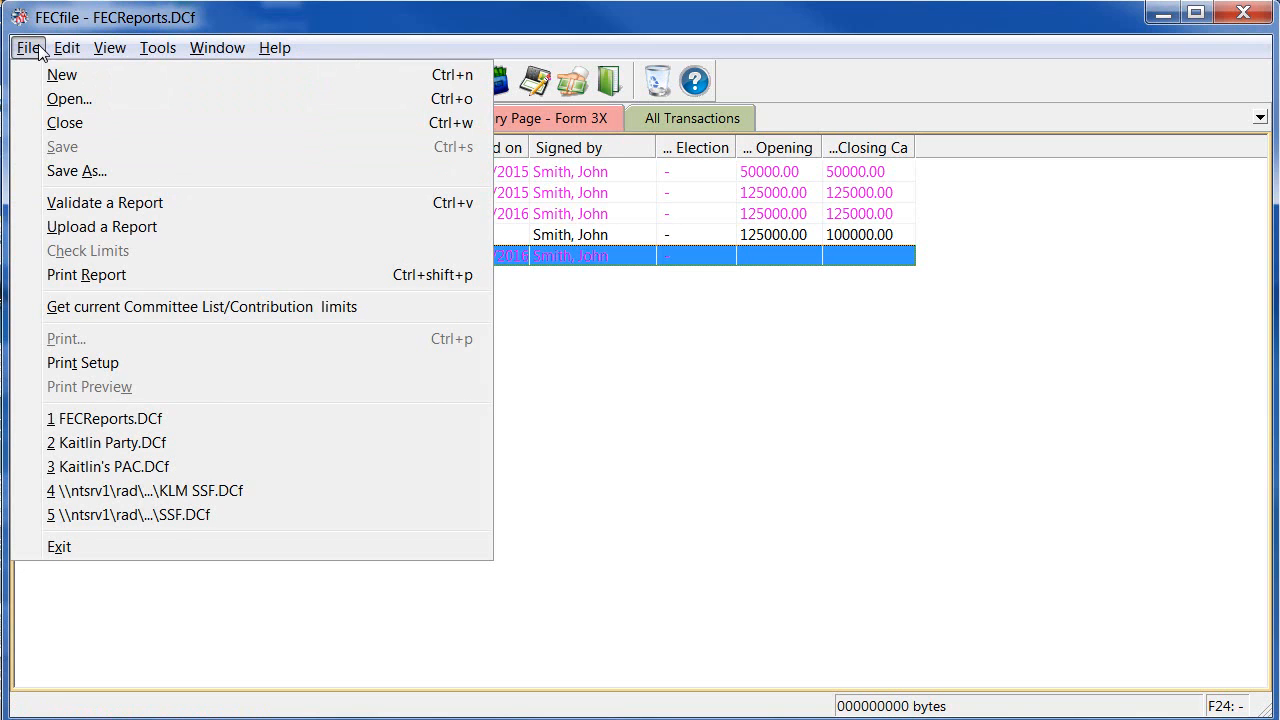
click(36, 236)
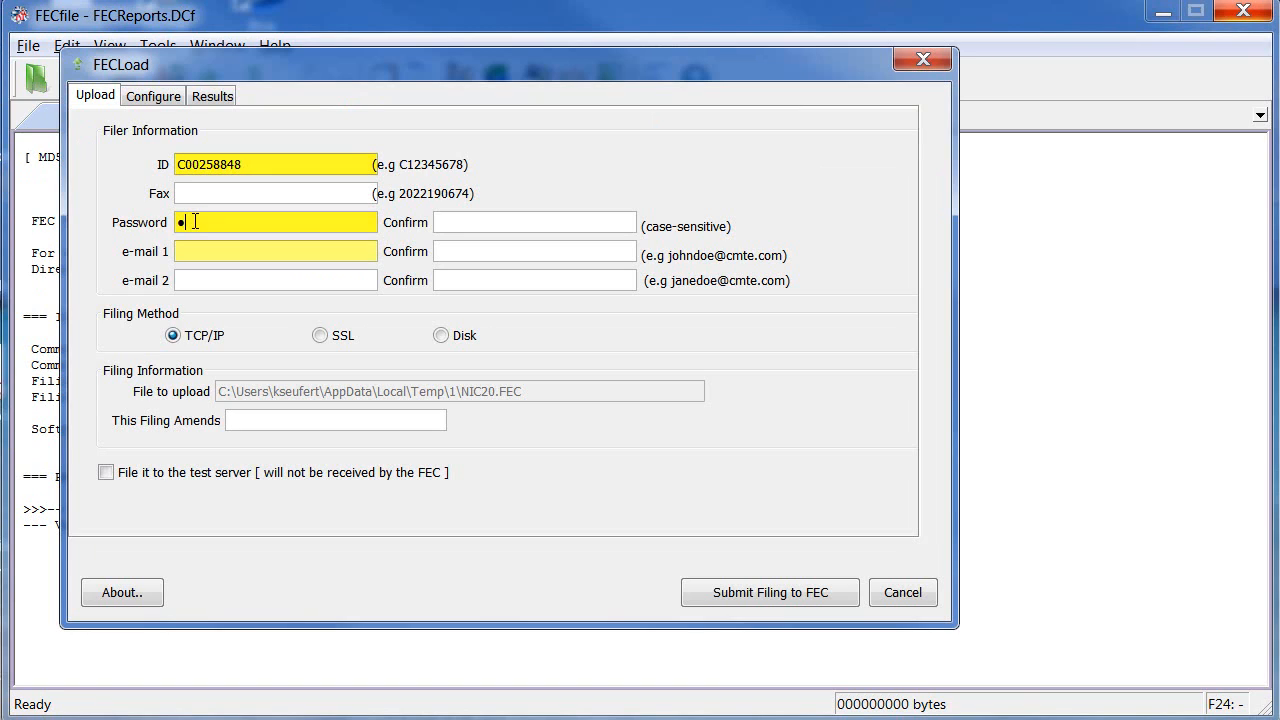
Enter and confirm the filing password, fill in the first e-mail address, and submit to the FEC
text(•••••••)
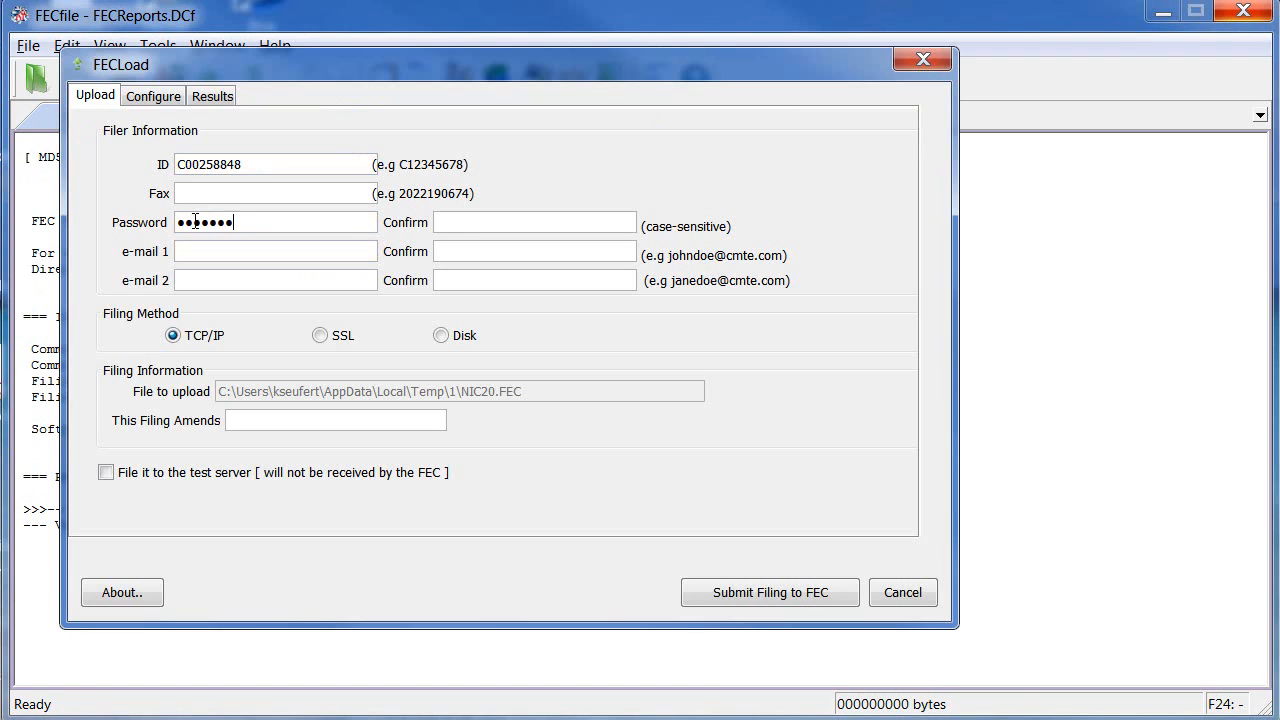
key(Tab)
text(••••••••)
key(Tab)
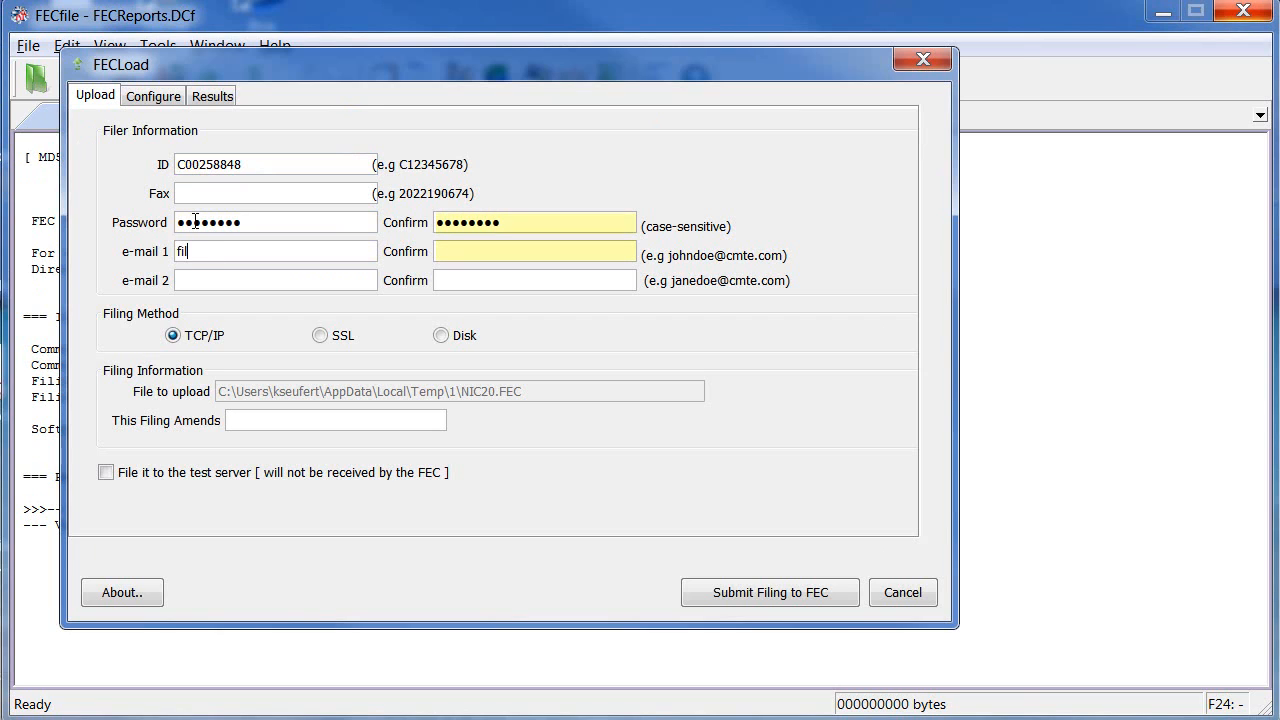
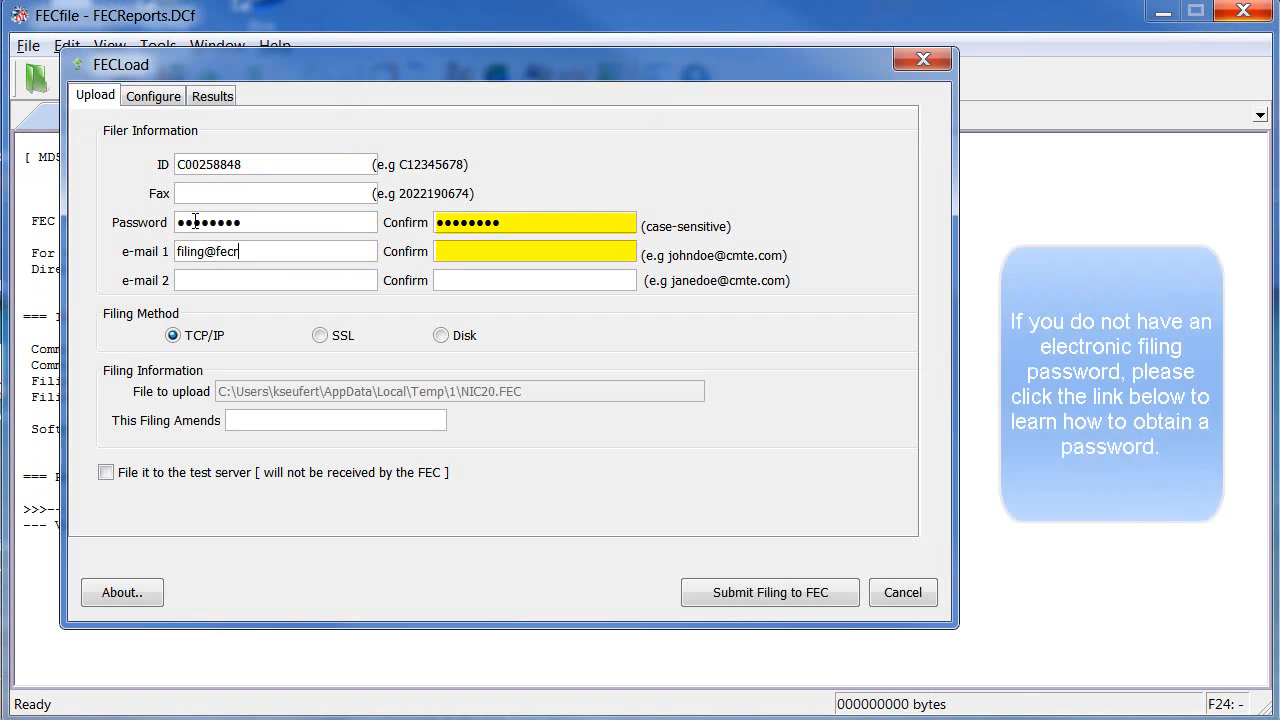
key(Tab)
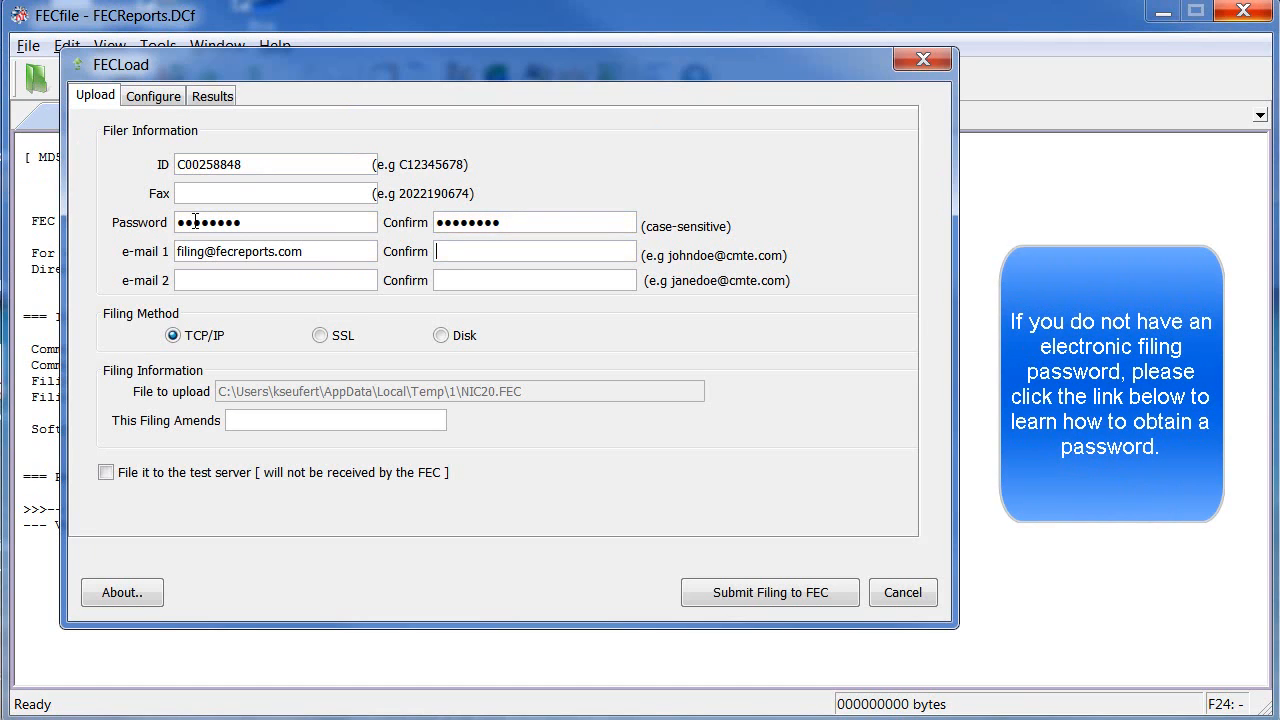
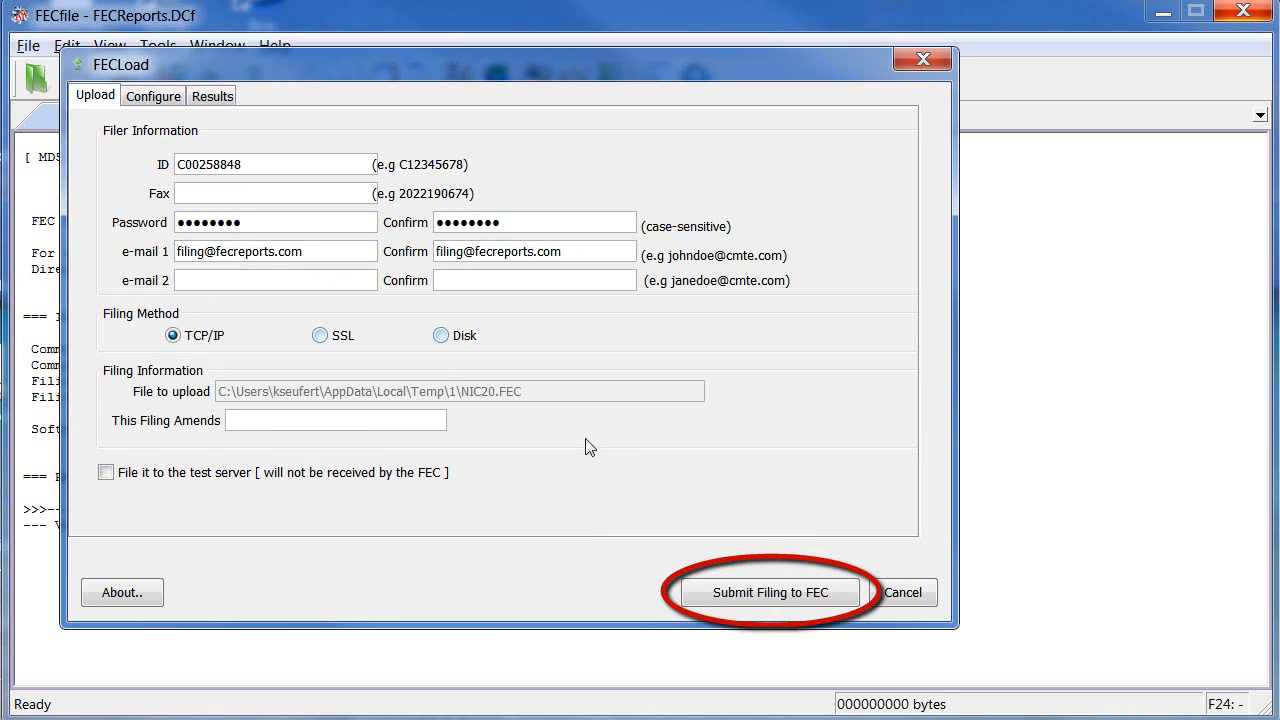
click(770, 591)
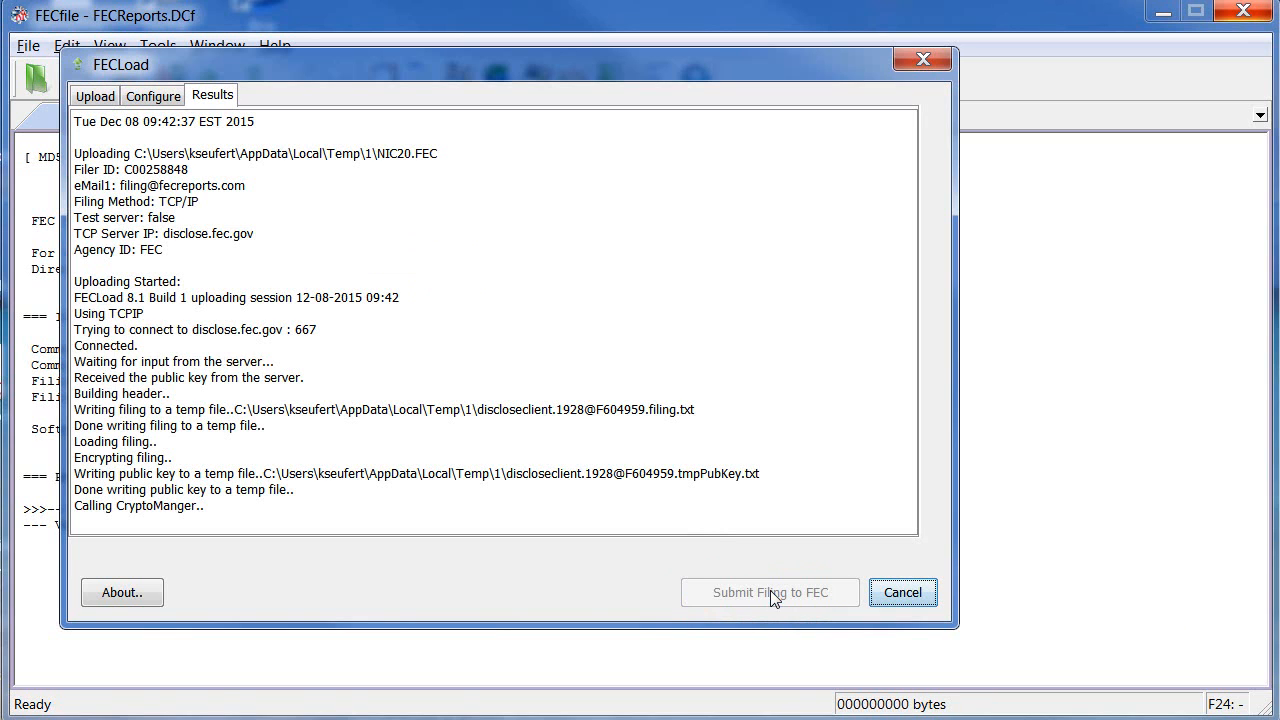